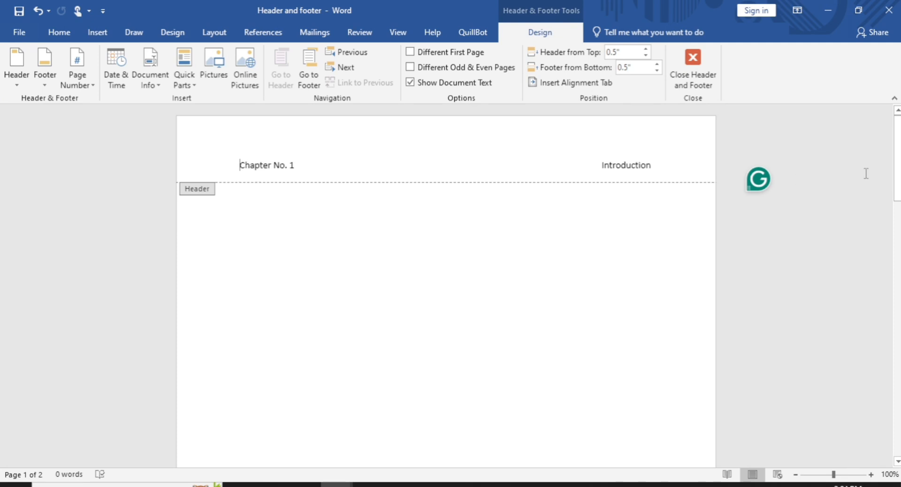
Examine the header and footer layout of the sample document across its pages
{"action": "mouse_move", "coordinate": [898, 153]}
{"action": "left_mouse_down"}
{"action": "mouse_move", "coordinate": [897, 282]}
{"action": "mouse_move", "coordinate": [898, 151]}
{"action": "left_mouse_up"}
{"action": "left_click_drag", "start_coordinate": [897, 155], "coordinate": [897, 269]}
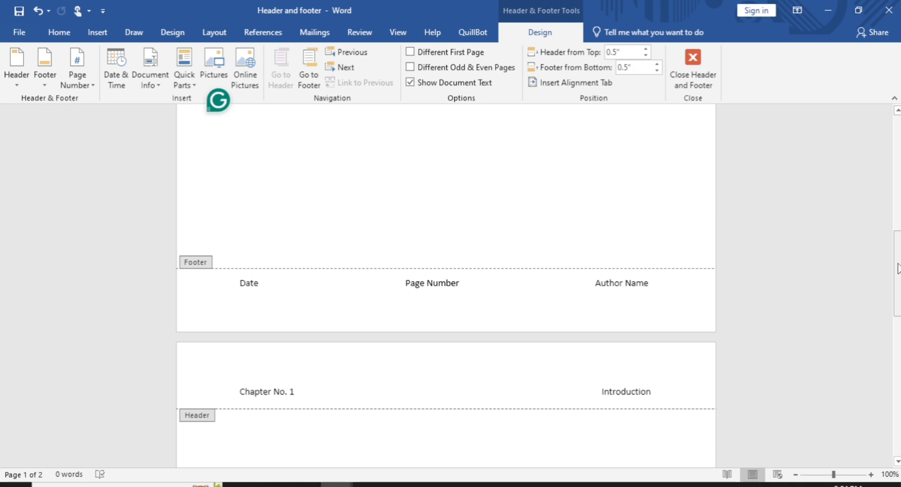
{"action": "left_click_drag", "start_coordinate": [898, 268], "coordinate": [898, 159]}
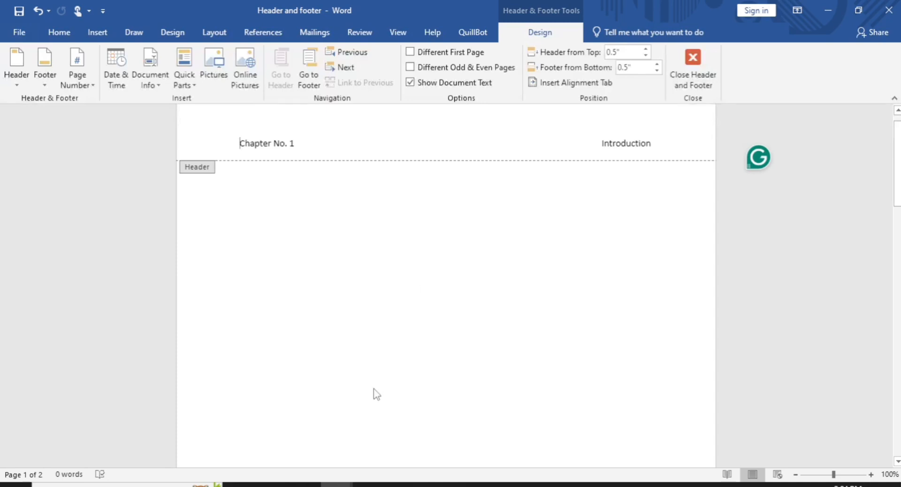
Switch to the document "New MS document" and insert the built-in Blank header
{"action": "mouse_move", "coordinate": [337, 485]}
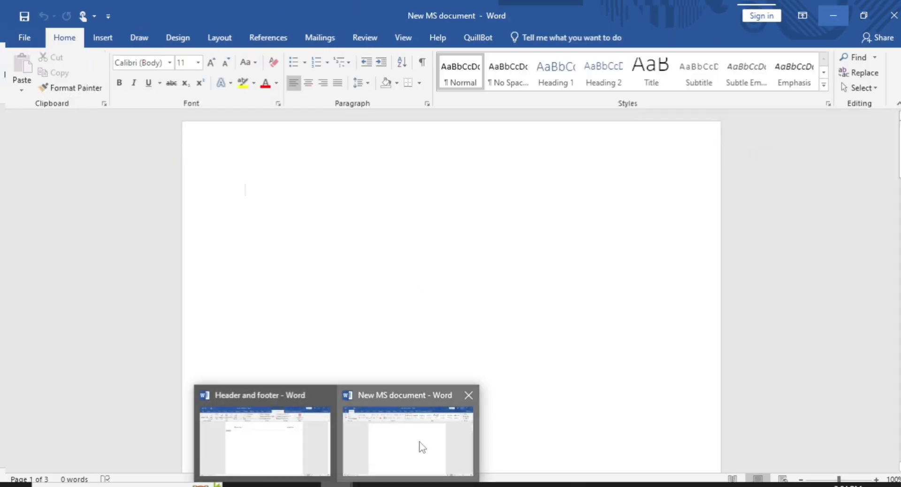
{"action": "left_click", "coordinate": [421, 444]}
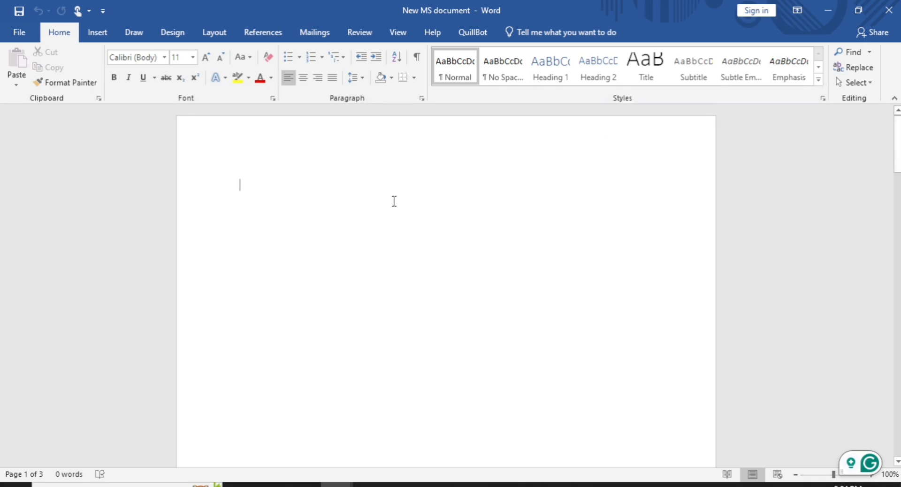
{"action": "left_click", "coordinate": [101, 32]}
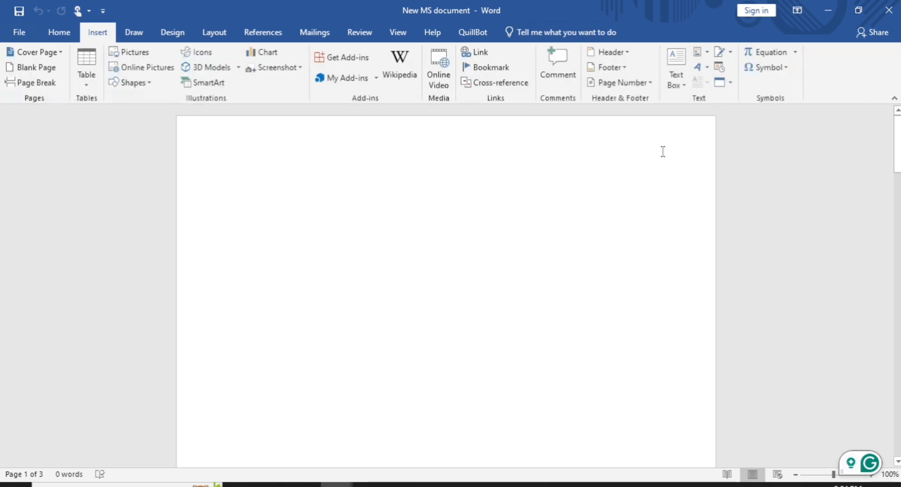
{"action": "left_click", "coordinate": [626, 54]}
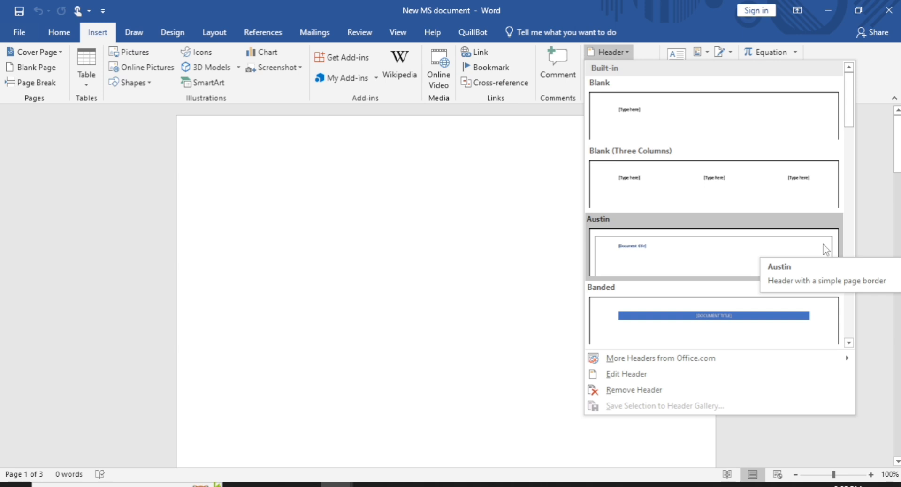
{"action": "left_click", "coordinate": [790, 130]}
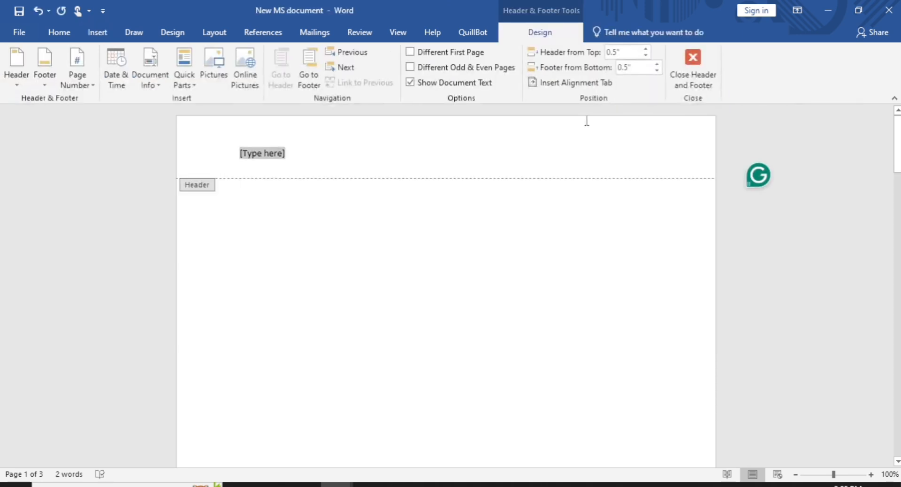
Replace the header placeholder with "Chapter 1" at the start of the line and "Introduction" spaced toward its far end
{"action": "left_click", "coordinate": [318, 167]}
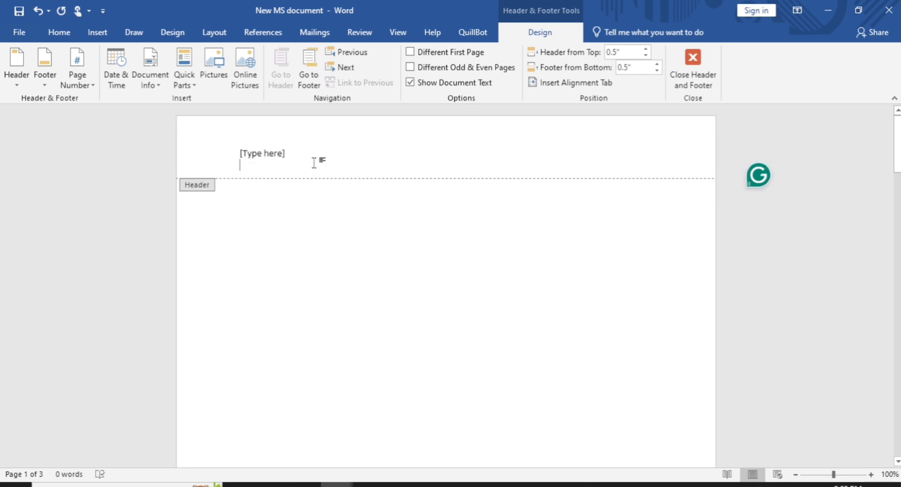
{"action": "left_click", "coordinate": [303, 154]}
{"action": "key", "text": "BackSpace"}
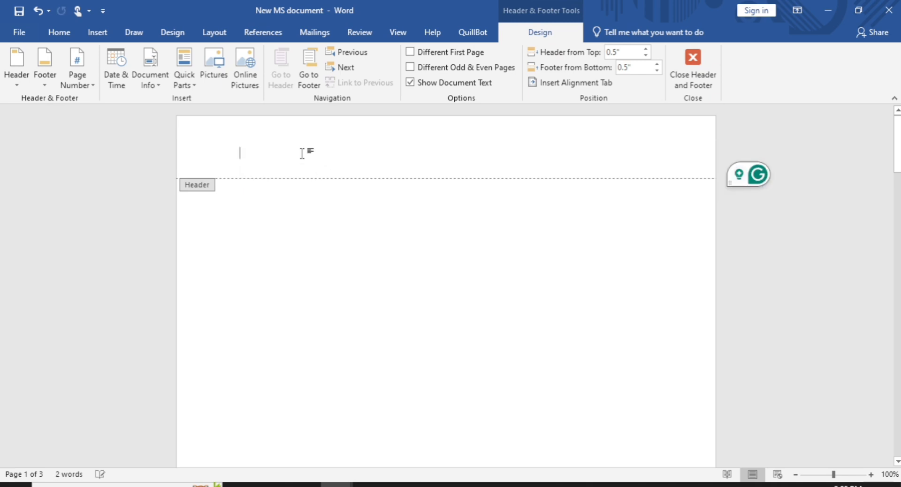
{"action": "type", "text": "Chapter 1                                                 "}
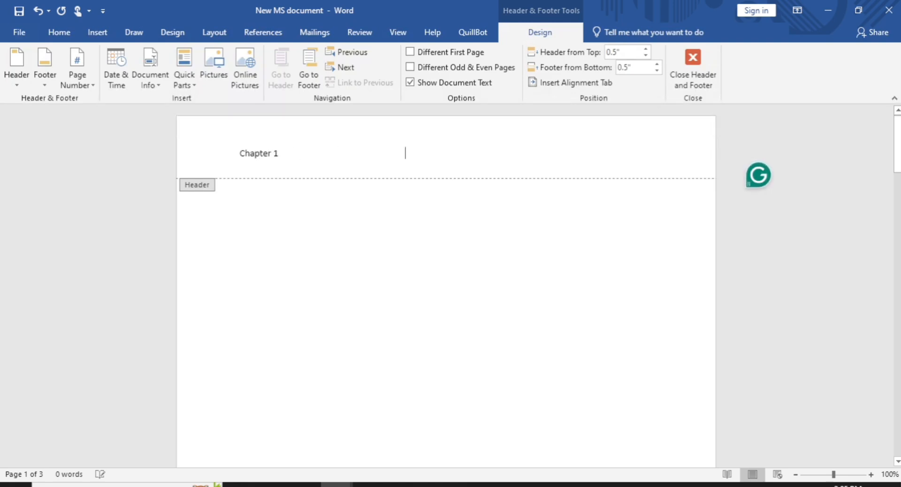
{"action": "type", "text": "                                                  Introduction"}
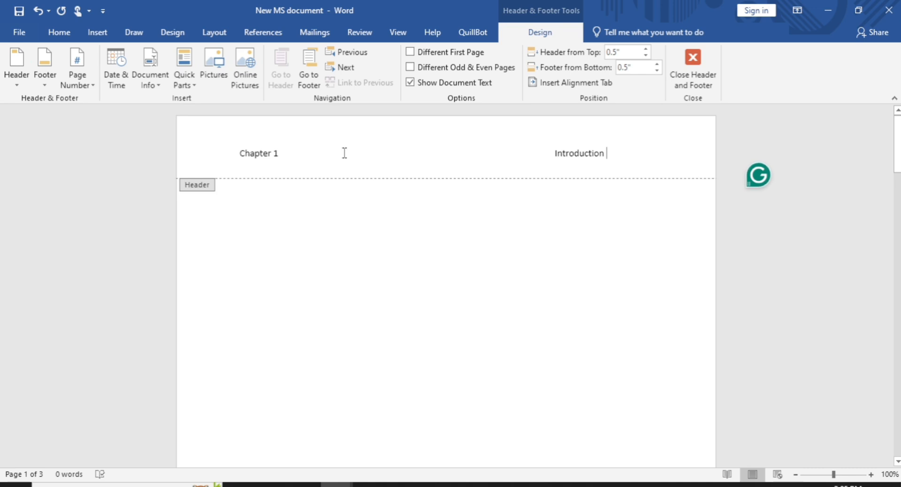
Insert the built-in Blank footer in the document
{"action": "mouse_move", "coordinate": [898, 146]}
{"action": "left_mouse_down"}
{"action": "mouse_move", "coordinate": [897, 389]}
{"action": "mouse_move", "coordinate": [894, 160]}
{"action": "left_mouse_up"}
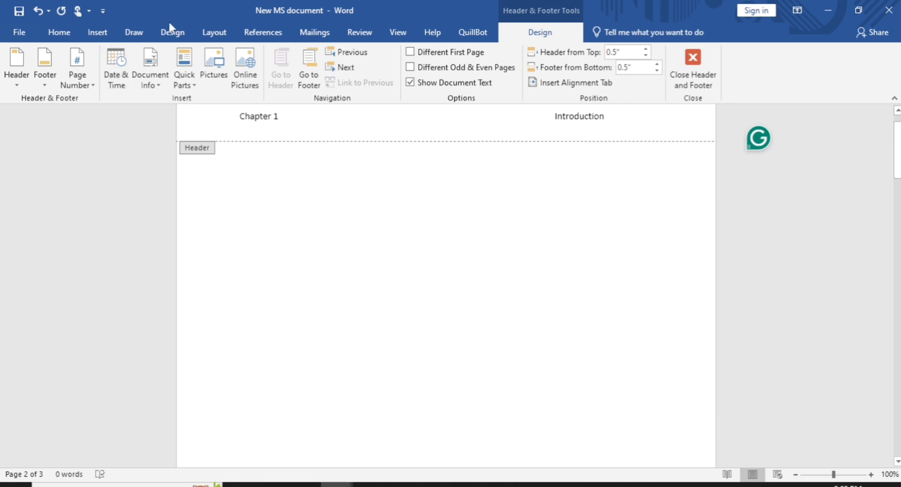
{"action": "left_click", "coordinate": [102, 36]}
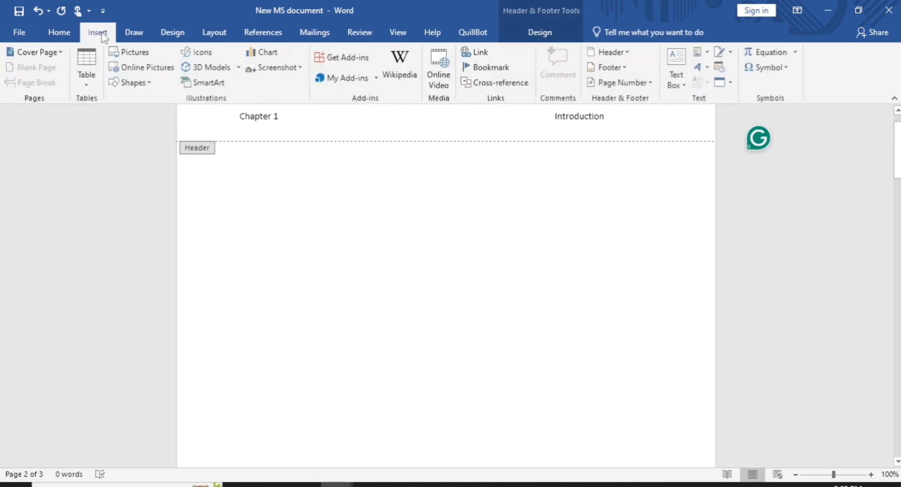
{"action": "left_click", "coordinate": [628, 73]}
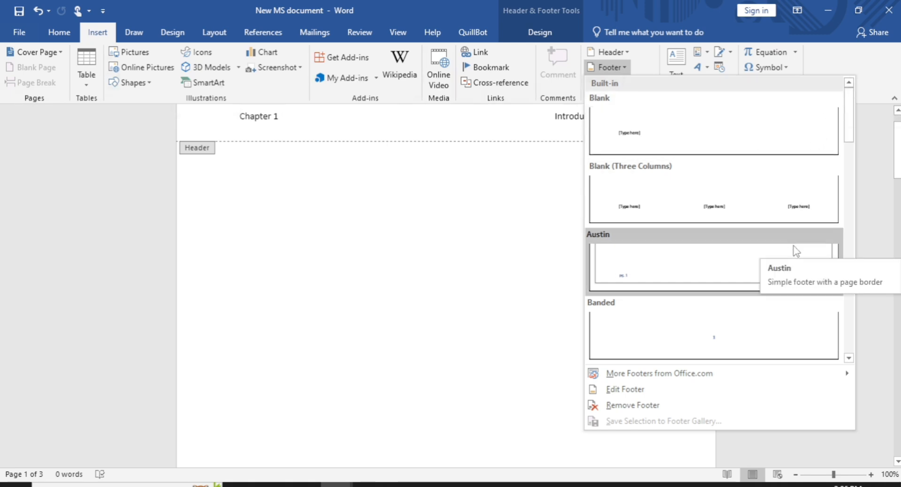
{"action": "left_click", "coordinate": [786, 157]}
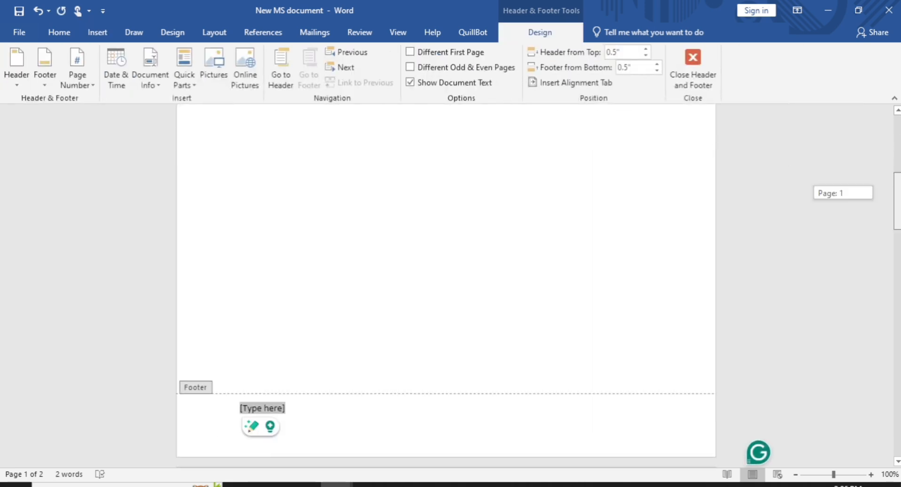
Replace the footer placeholder with "Author Name", "Page Number" and "Date" spaced out along one line
{"action": "scroll", "coordinate": [386, 298], "scroll_direction": "down", "scroll_amount": 3}
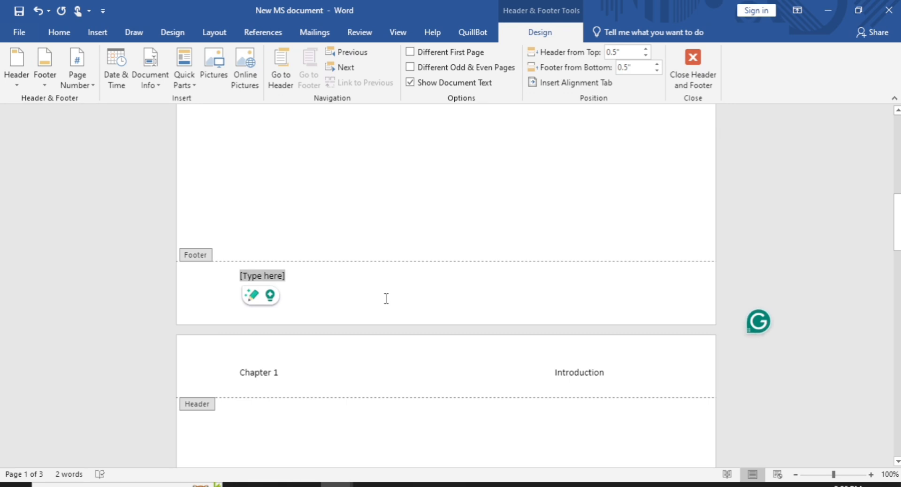
{"action": "key", "text": "Delete"}
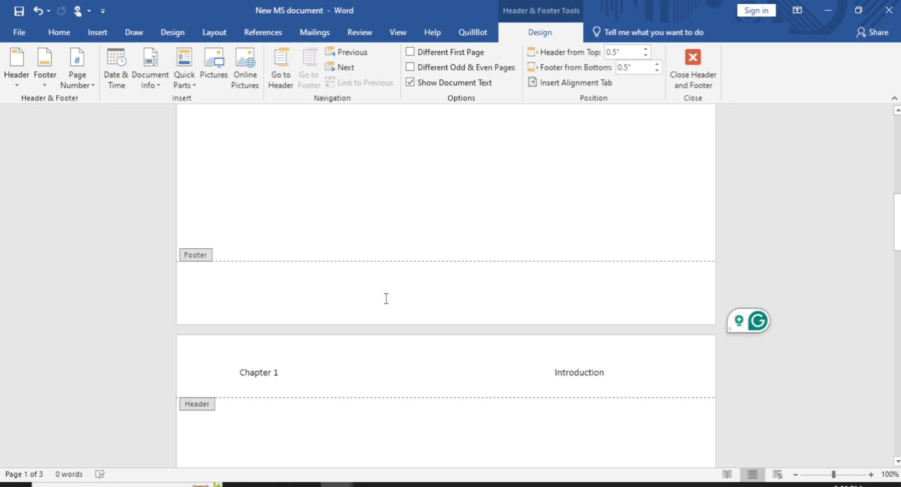
{"action": "type", "text": "Author "}
{"action": "type", "text": "Nme"}
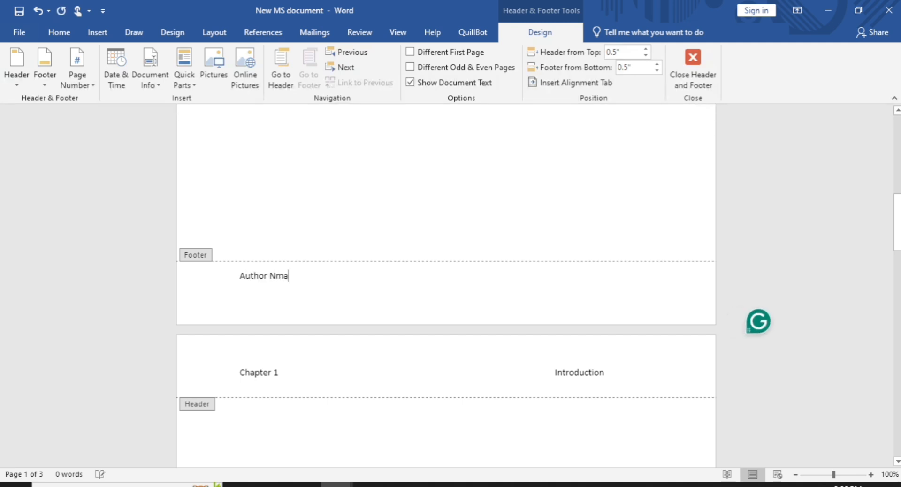
{"action": "key", "text": "BackSpace"}
{"action": "key", "text": "BackSpace"}
{"action": "type", "text": "ame"}
{"action": "key", "text": "BackSpace"}
{"action": "key", "text": "BackSpace"}
{"action": "key", "text": "BackSpace"}
{"action": "key", "text": "BackSpace"}
{"action": "key", "text": "BackSpace"}
{"action": "key", "text": "BackSpace"}
{"action": "key", "text": "BackSpace"}
{"action": "key", "text": "BackSpace"}
{"action": "key", "text": "BackSpace"}
{"action": "key", "text": "BackSpace"}
{"action": "key", "text": "BackSpace"}
{"action": "key", "text": "BackSpace"}
{"action": "type", "text": "Page Number   "}
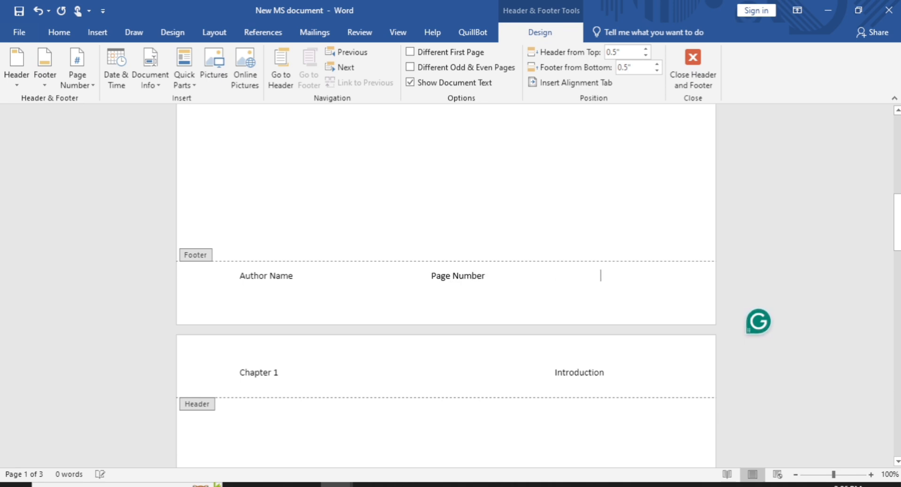
{"action": "type", "text": "Date"}
{"action": "left_click_drag", "start_coordinate": [897, 220], "coordinate": [897, 147]}
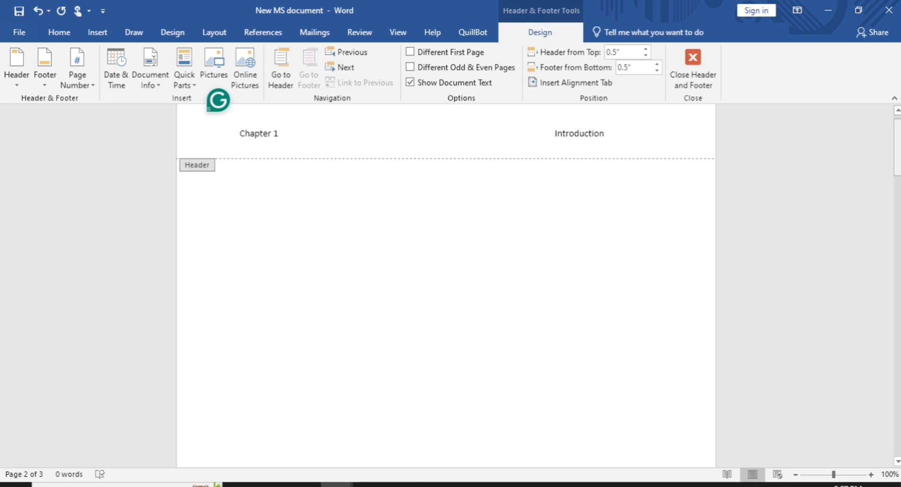